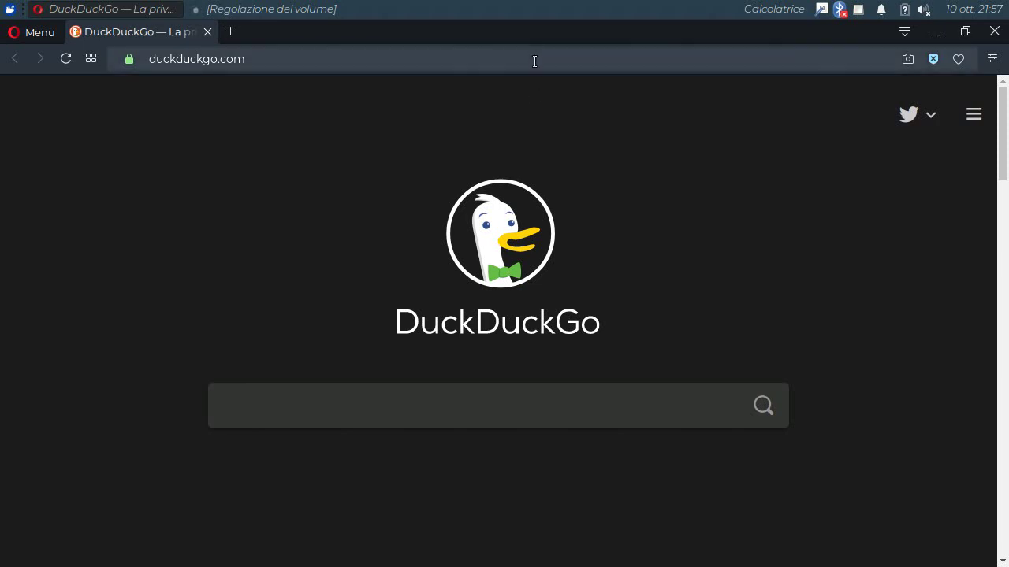
# - Search DuckDuckGo for 'carta uso bollo' and dismiss the privacy promotion panel
pyautogui.click(450, 403)
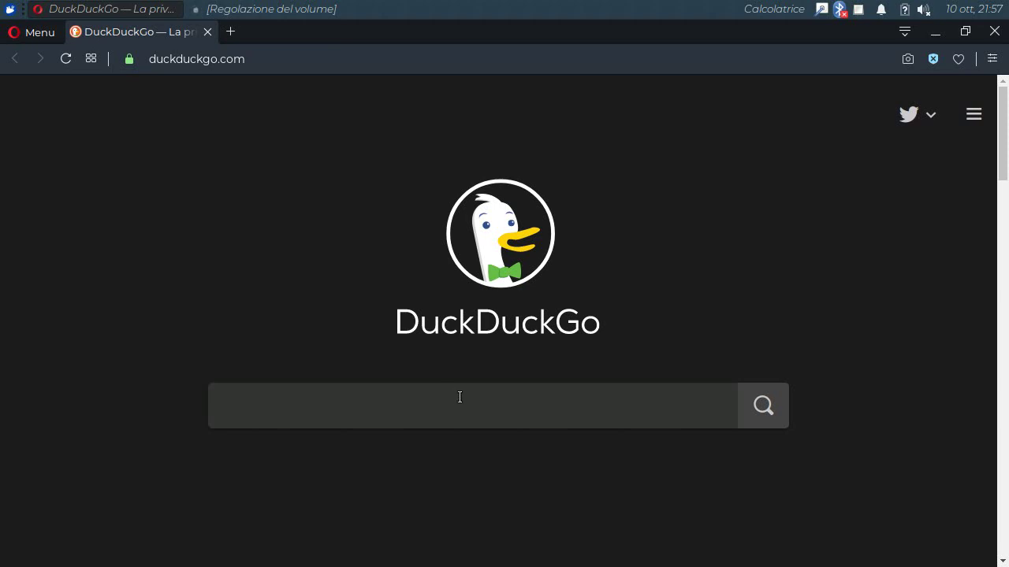
pyautogui.write('carta ')
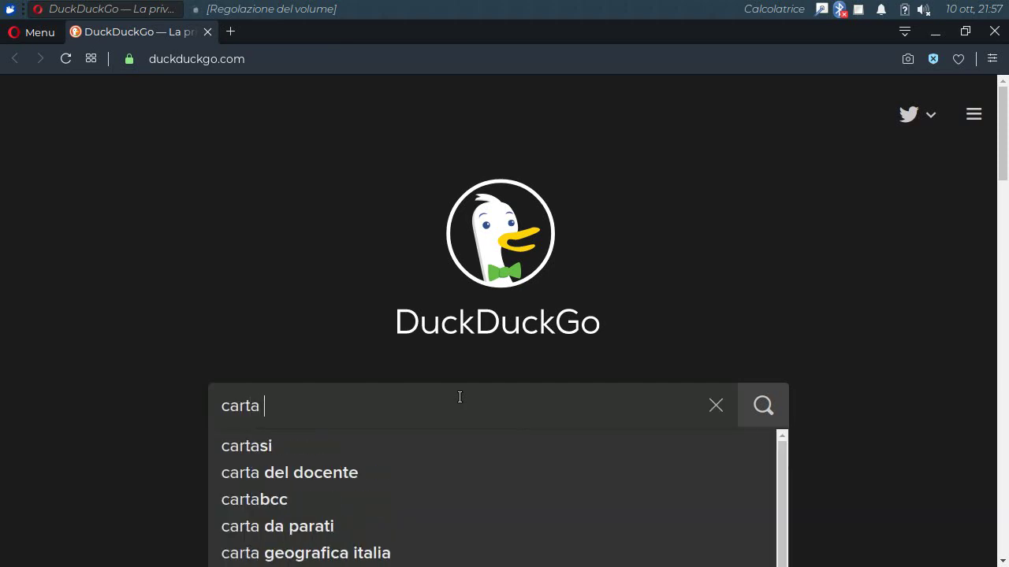
pyautogui.write('uso bollo')
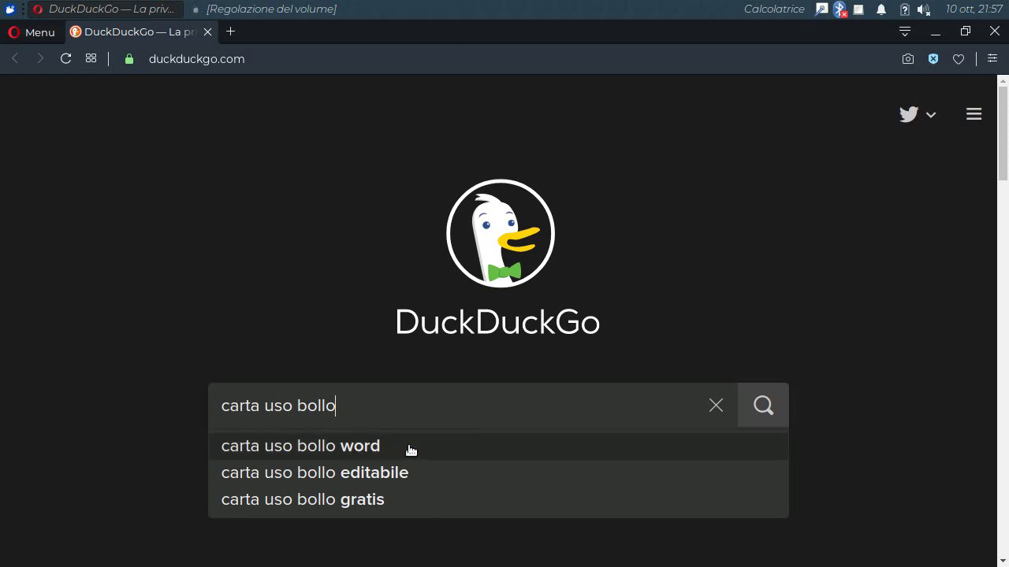
pyautogui.press('Return')
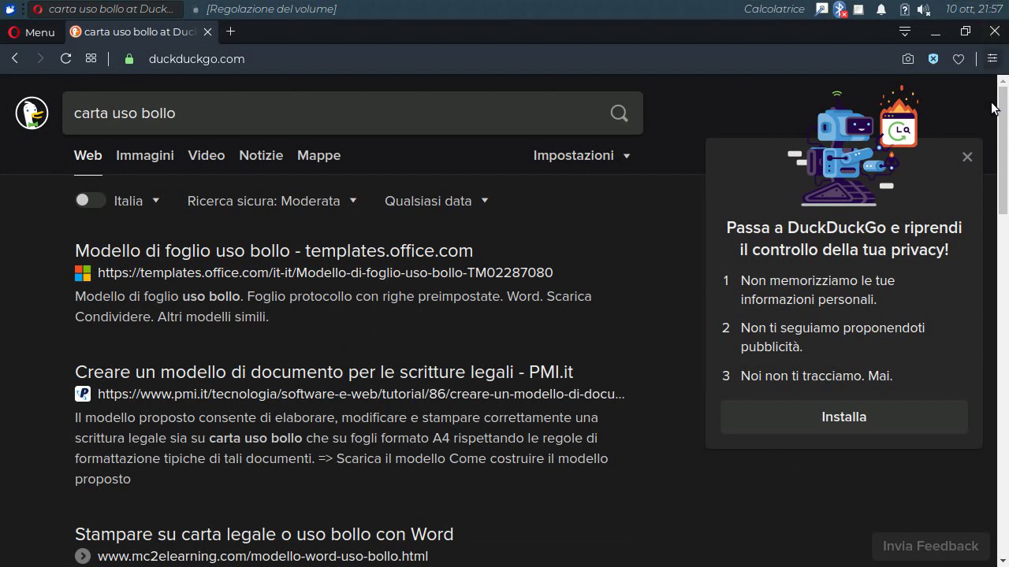
pyautogui.click(967, 157)
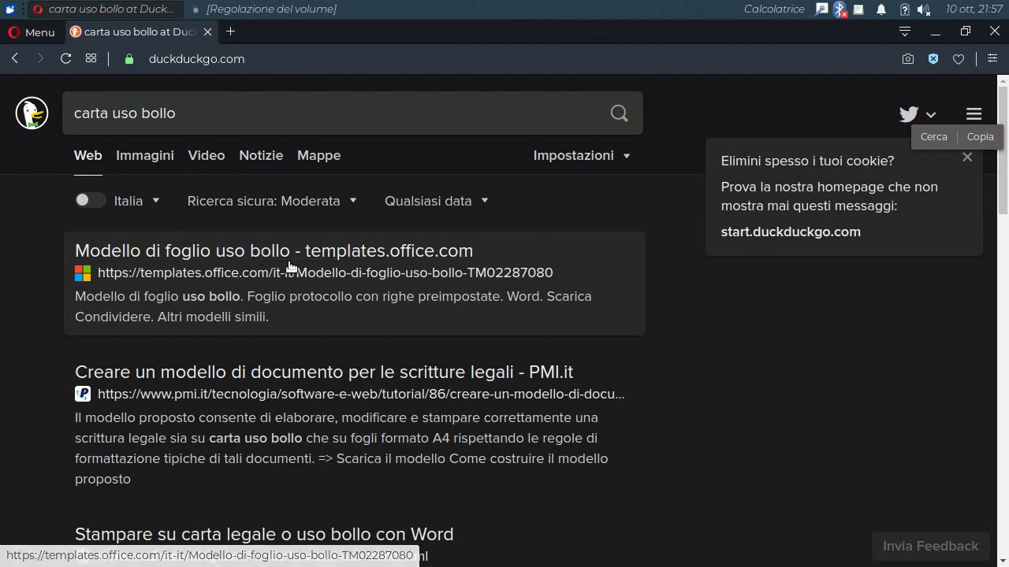
# - Open the templates.office.com foglio uso bollo result in a new tab and download tf02287080.dotx
pyautogui.middleClick(337, 252)
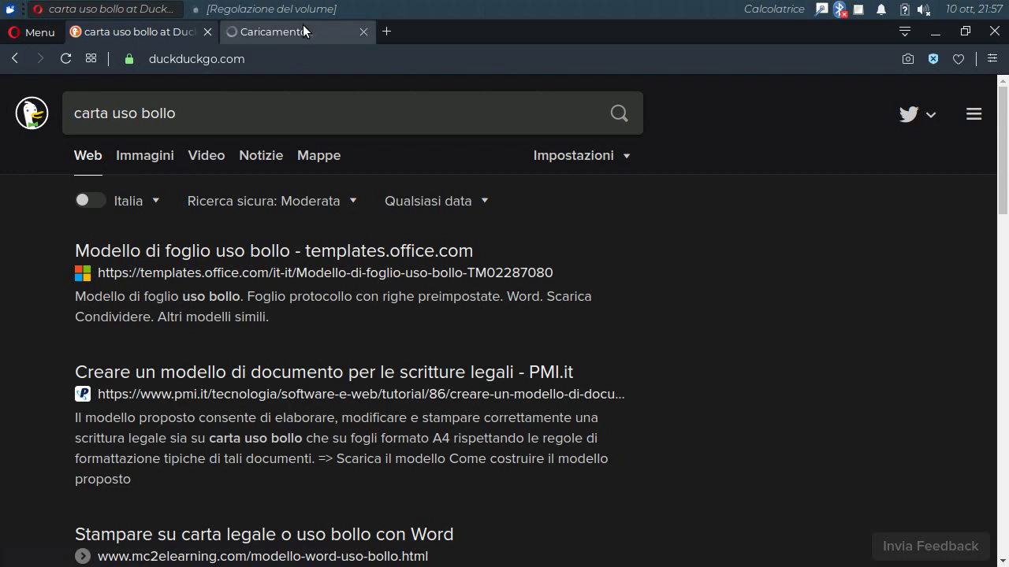
pyautogui.click(303, 30)
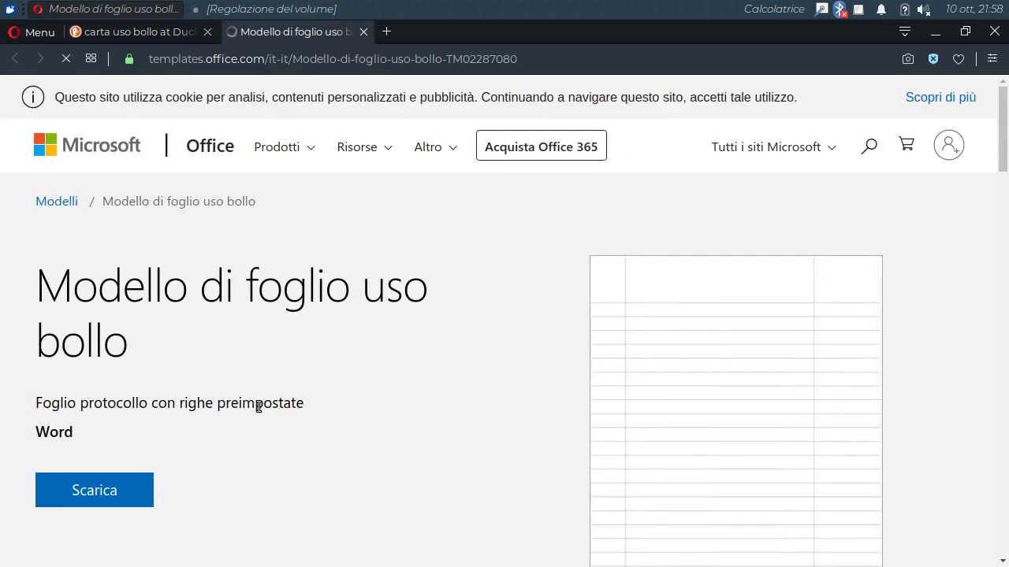
pyautogui.click(136, 489)
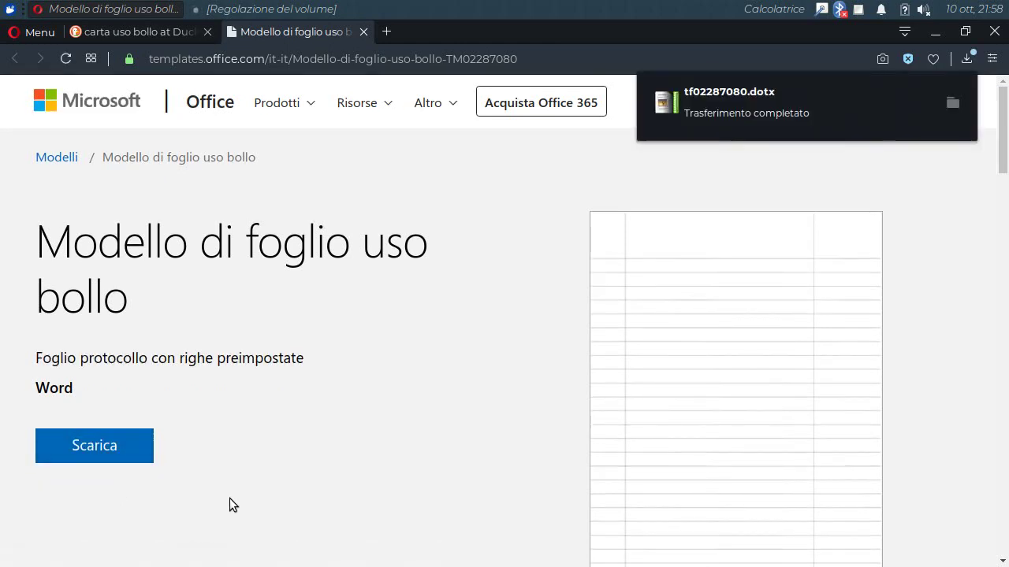
# - Permanently delete Foglio uso bollo word.doc, put tf02287080.dotx in its desktop spot, and open it in Writer
pyautogui.click(936, 32)
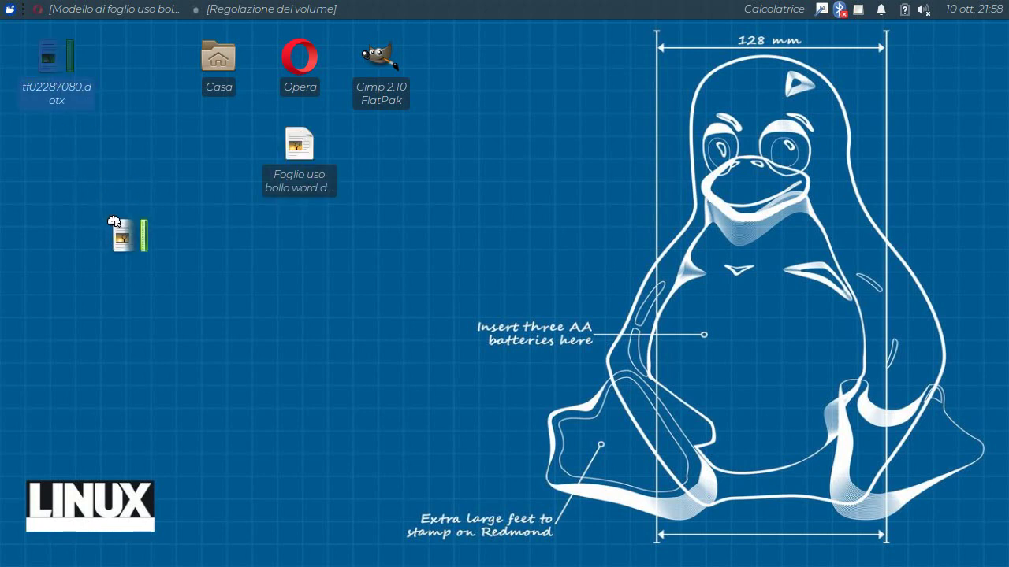
pyautogui.moveTo(57, 65); pyautogui.dragTo(139, 152)
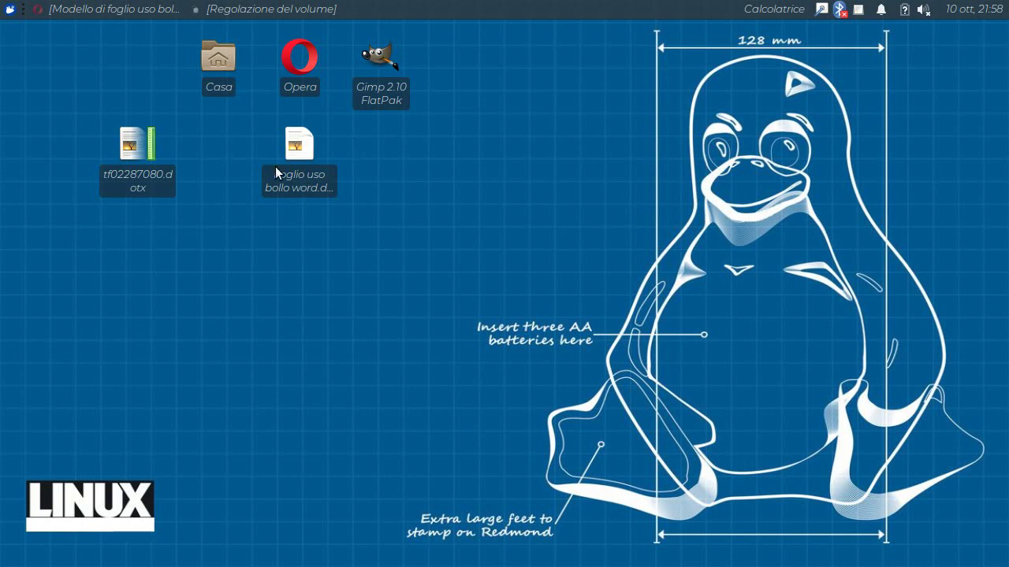
pyautogui.click(291, 145)
pyautogui.hotkey('shift', 'Delete')
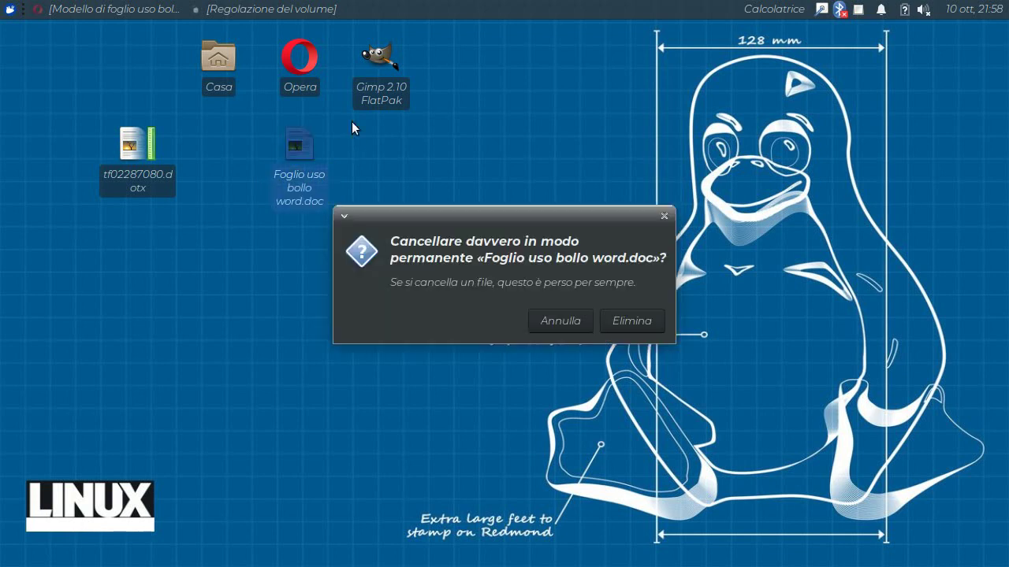
pyautogui.click(628, 321)
pyautogui.moveTo(117, 187); pyautogui.dragTo(284, 208)
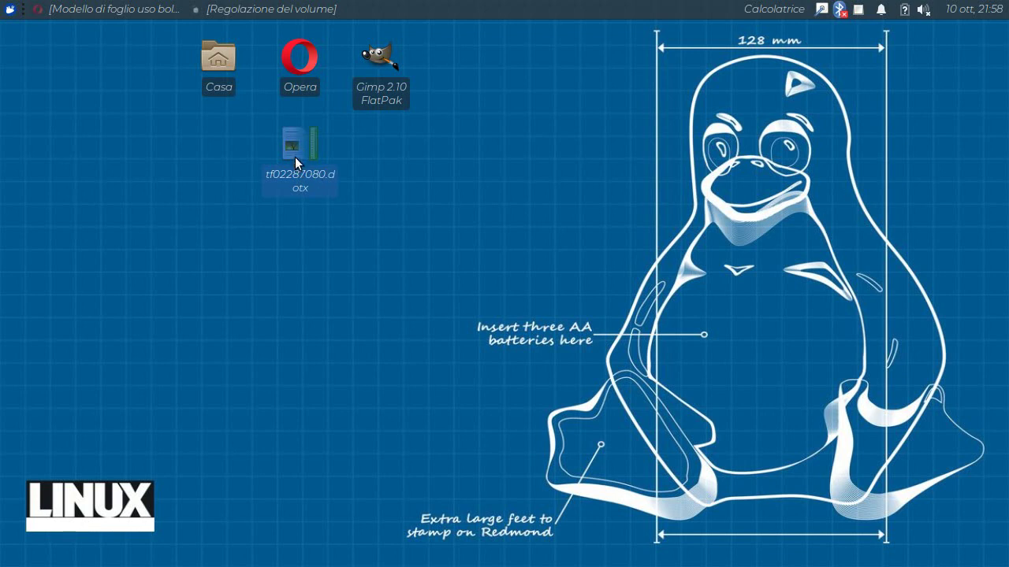
pyautogui.doubleClick(296, 157)
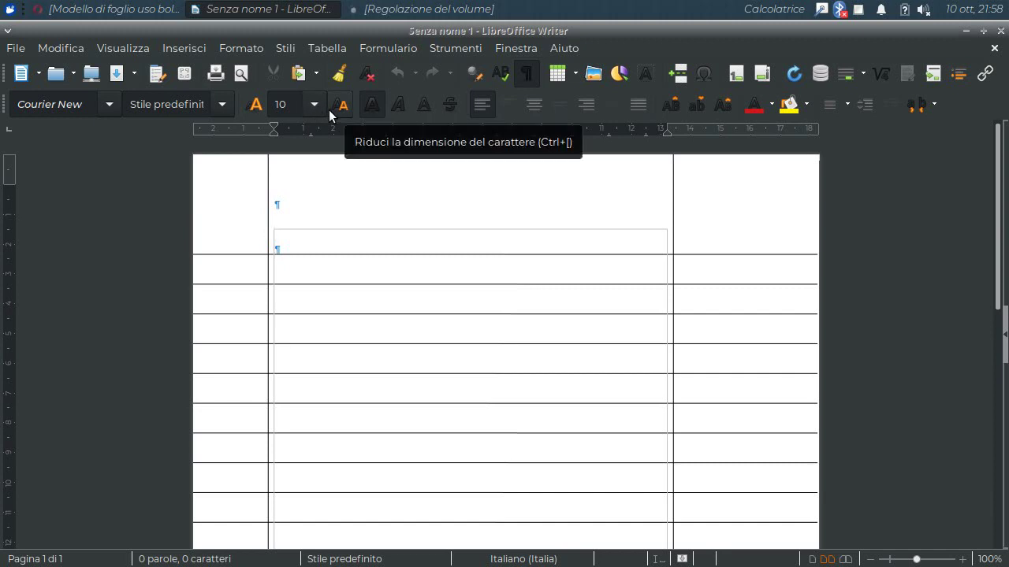
# - Add empty lines down the ruled column to the page foot, removing the one spilling onto page two
pyautogui.press('Return')
pyautogui.press('Return')
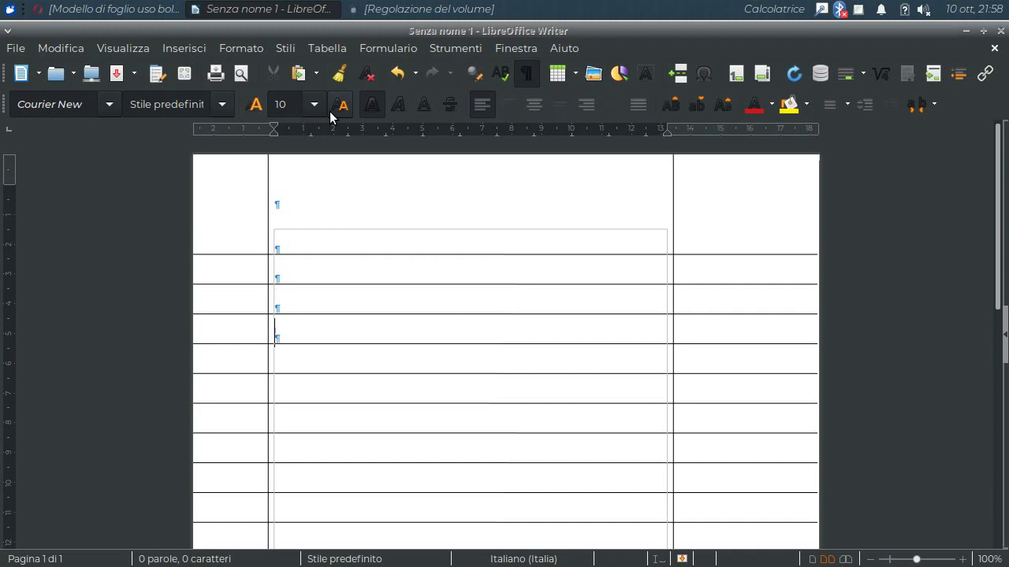
pyautogui.press('Return')
pyautogui.press('Return')
pyautogui.press('Return')
pyautogui.press('Return')
pyautogui.press('Return')
pyautogui.press('Return')
pyautogui.press('Return')
pyautogui.press('Return')
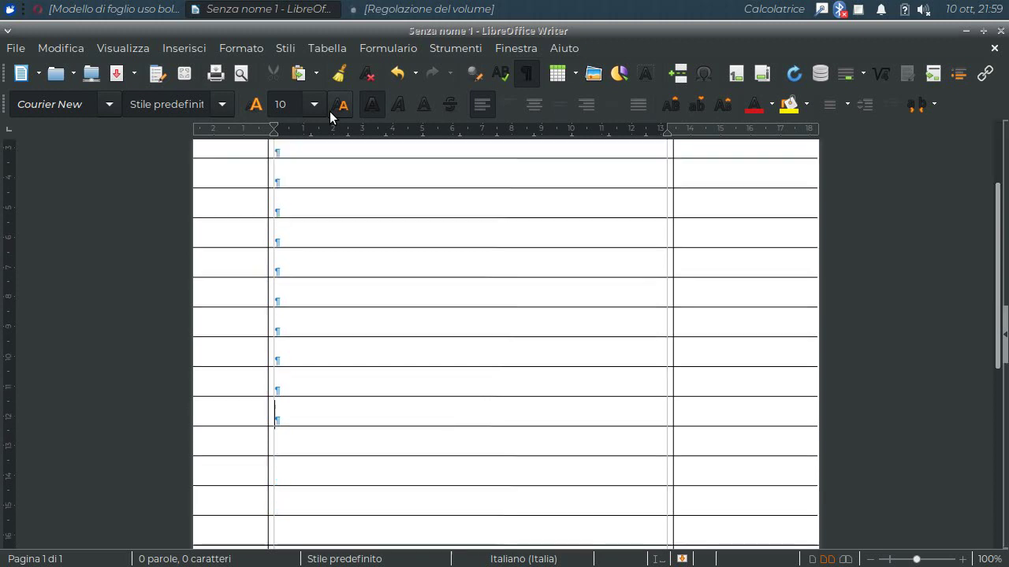
pyautogui.press('Return')
pyautogui.press('Return')
pyautogui.press('Return')
pyautogui.press('Return')
pyautogui.press('Return')
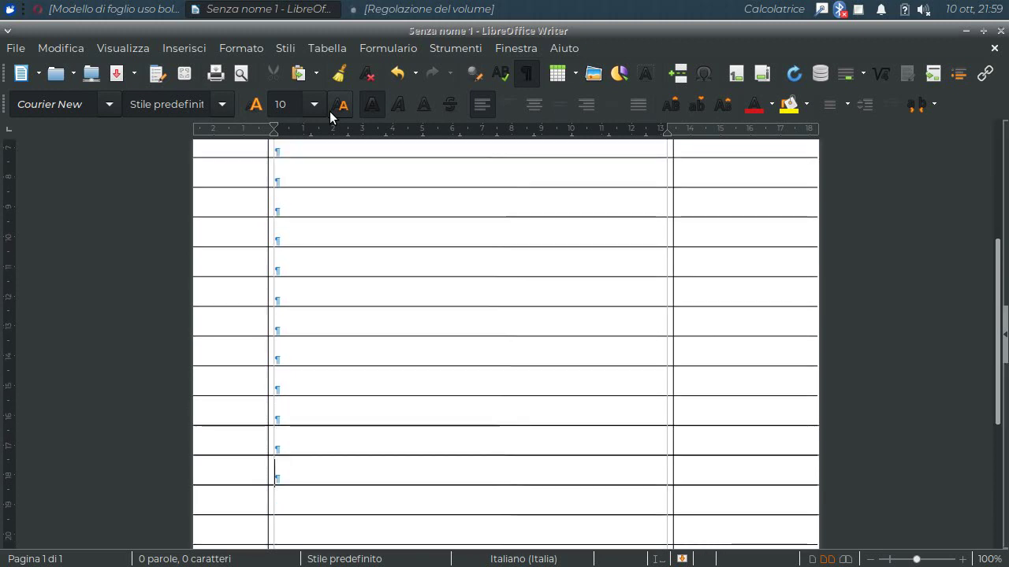
pyautogui.press('Return')
pyautogui.press('Return')
pyautogui.press('Return')
pyautogui.press('Return')
pyautogui.press('Return')
pyautogui.press('Return')
pyautogui.press('Return')
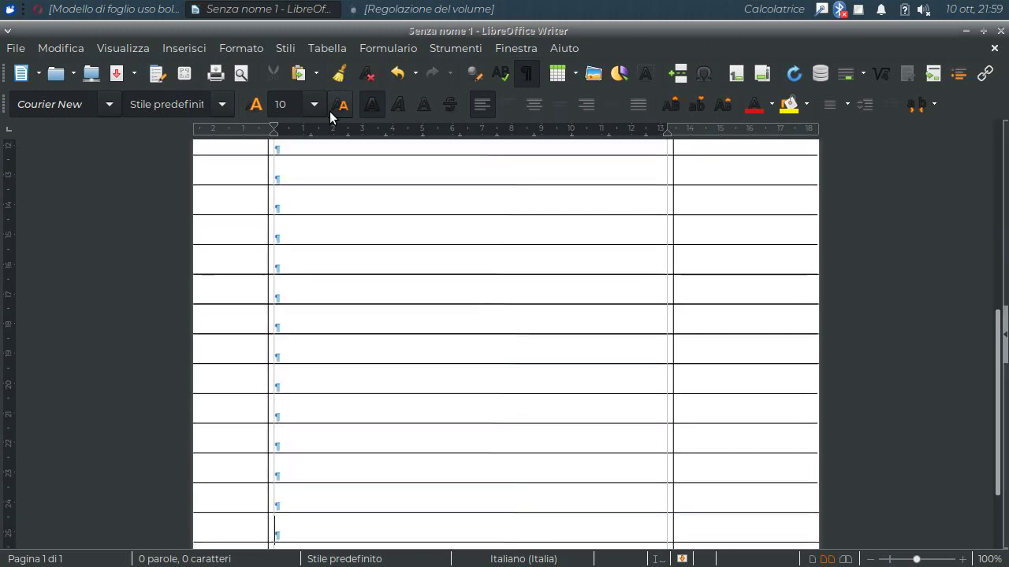
pyautogui.press('Return')
pyautogui.press('Return')
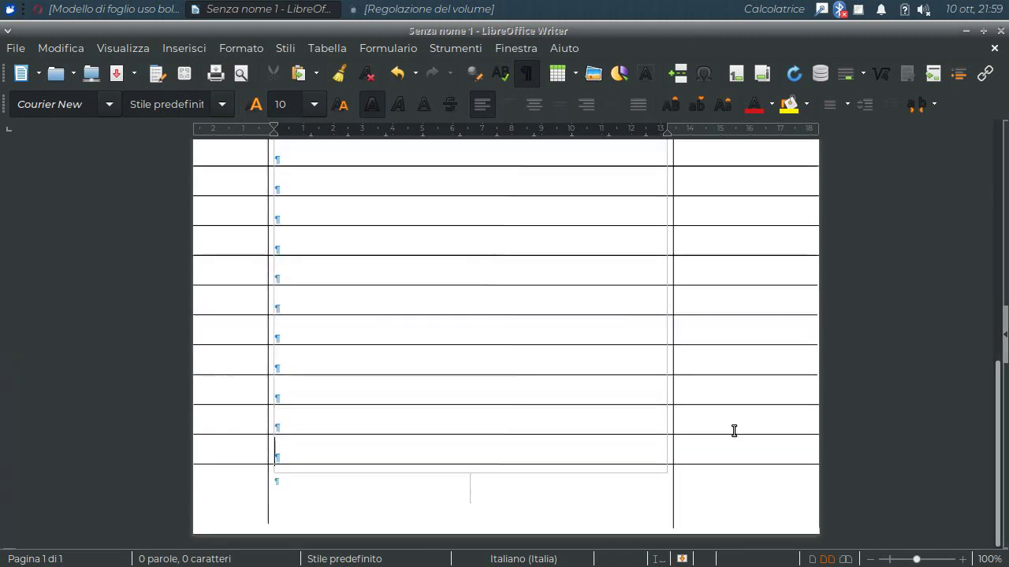
pyautogui.press('BackSpace')
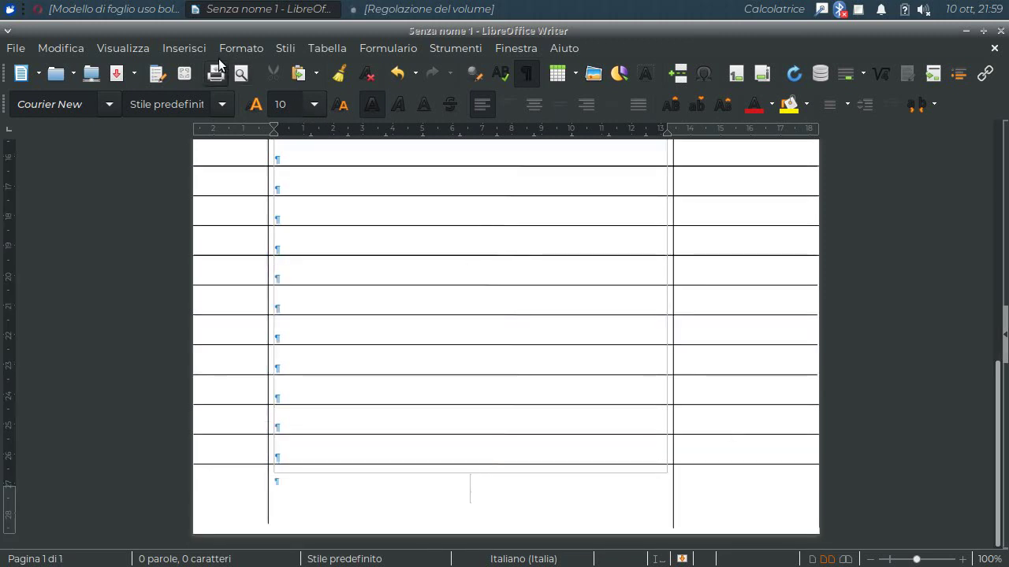
# - Set the page style layout to Rispecchiato, add a second page with a page break, and preview it
pyautogui.click(236, 47)
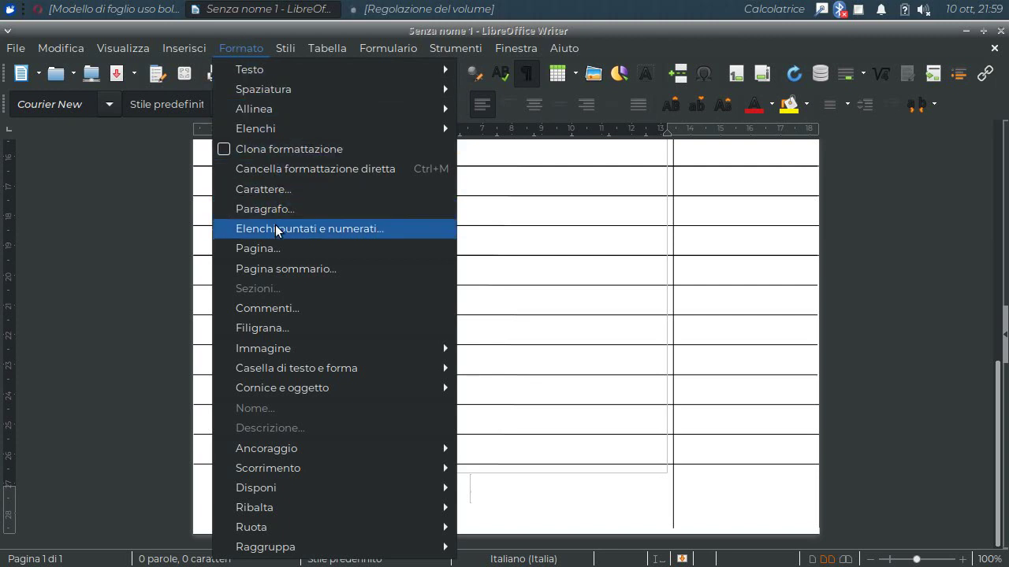
pyautogui.click(281, 249)
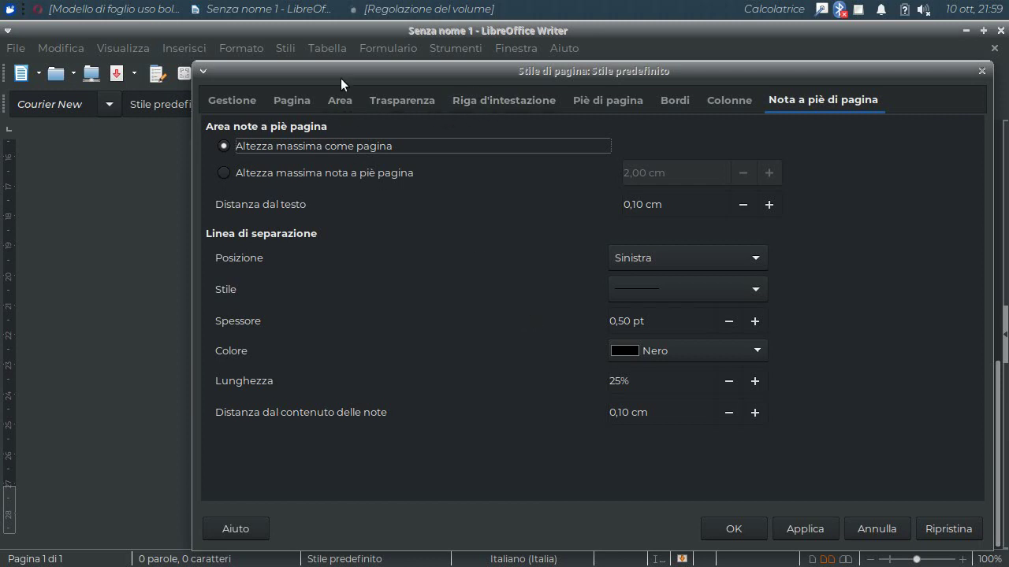
pyautogui.click(287, 104)
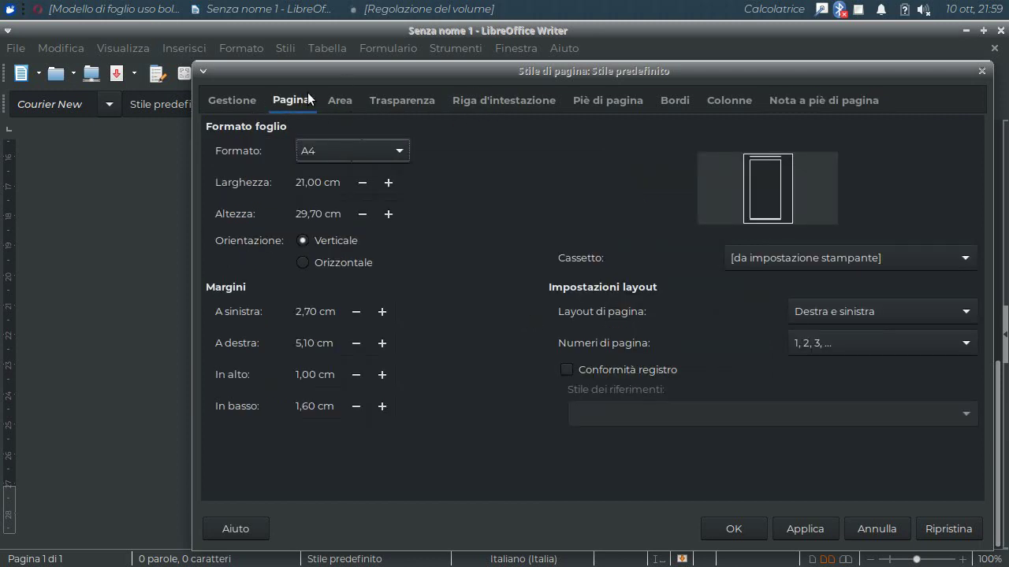
pyautogui.click(848, 312)
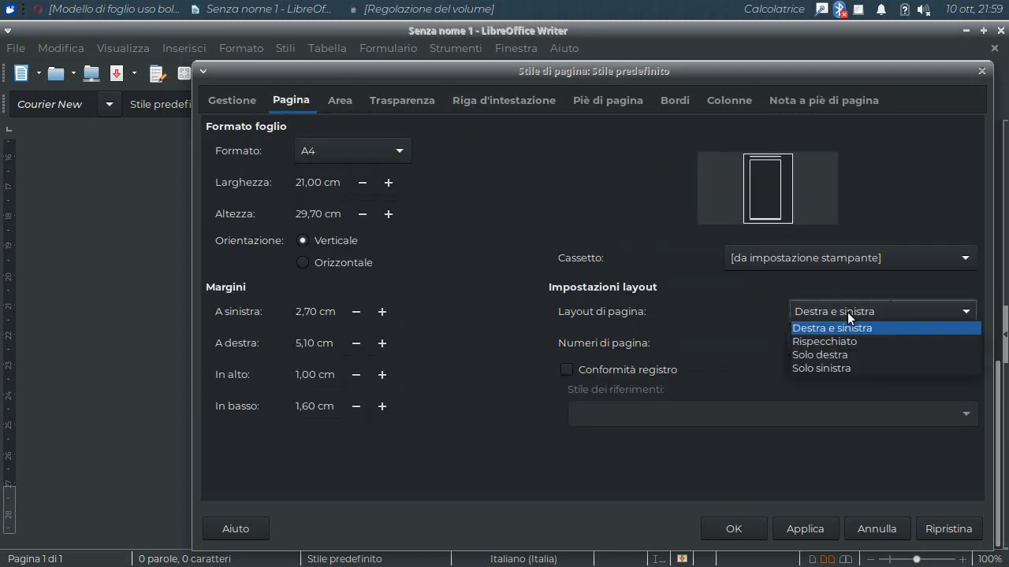
pyautogui.click(822, 343)
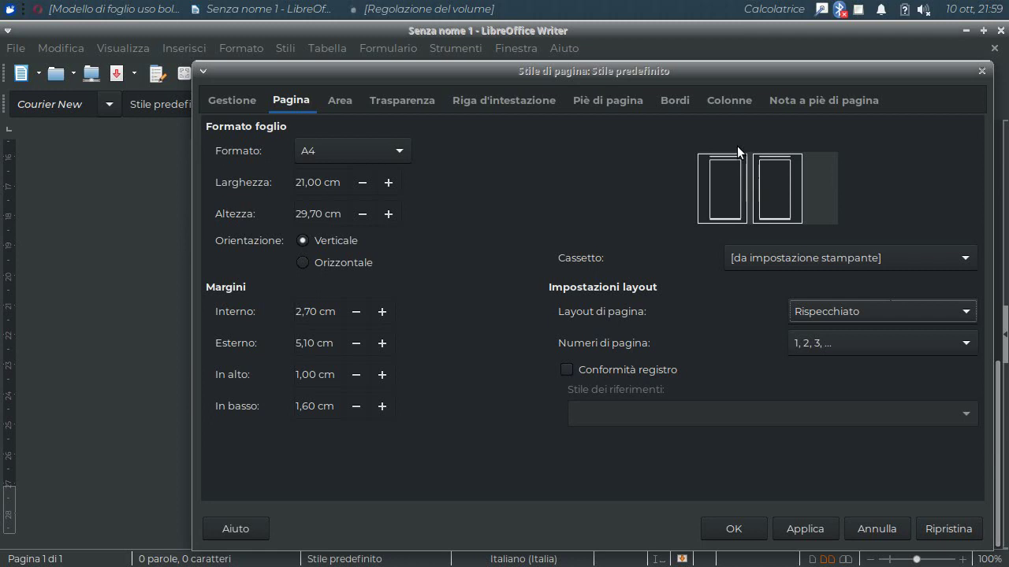
pyautogui.click(736, 530)
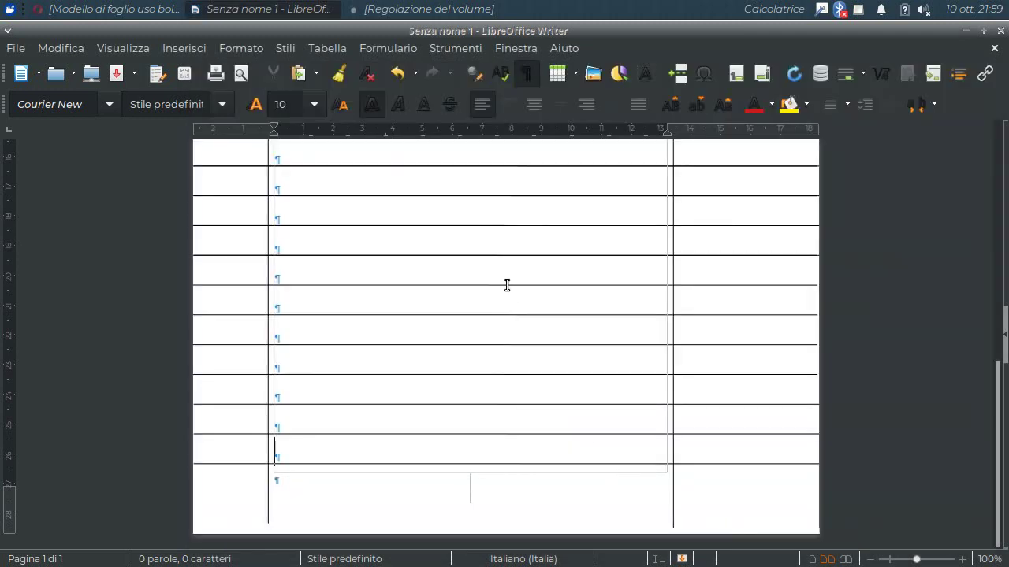
pyautogui.hotkey('ctrl', 'Return')
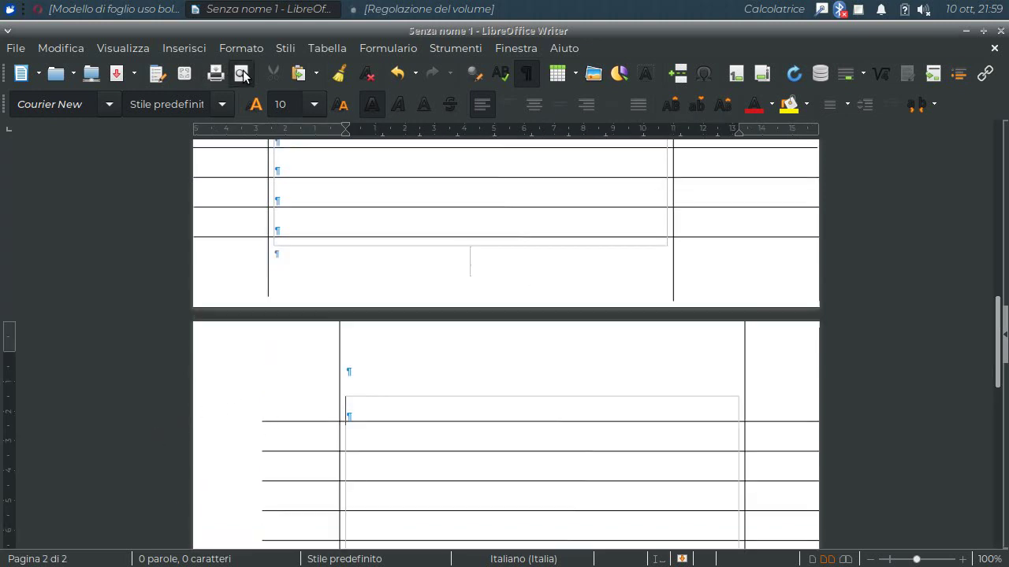
pyautogui.click(242, 74)
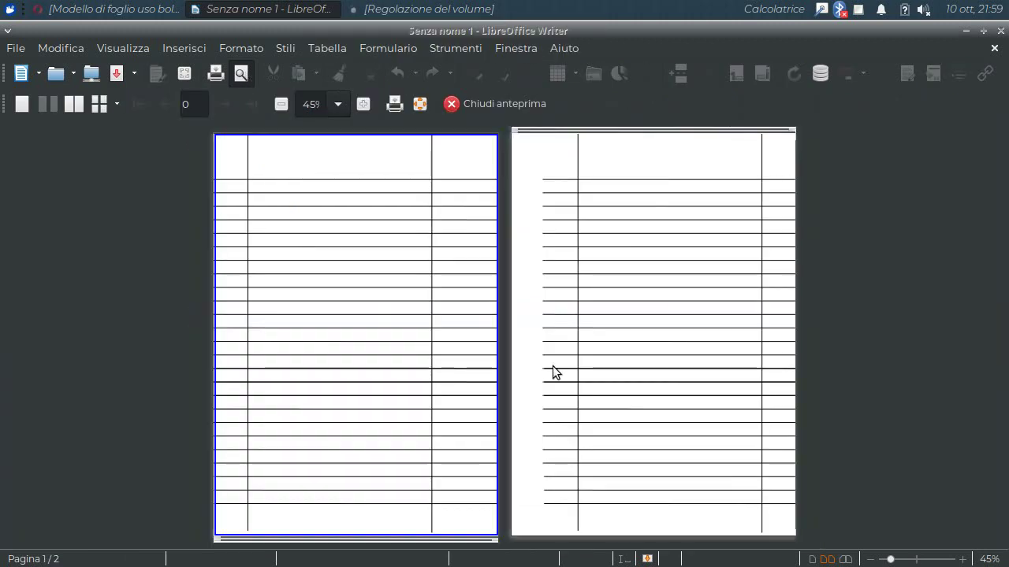
# - Close the print preview and scroll up to show more of page 1
pyautogui.click(499, 103)
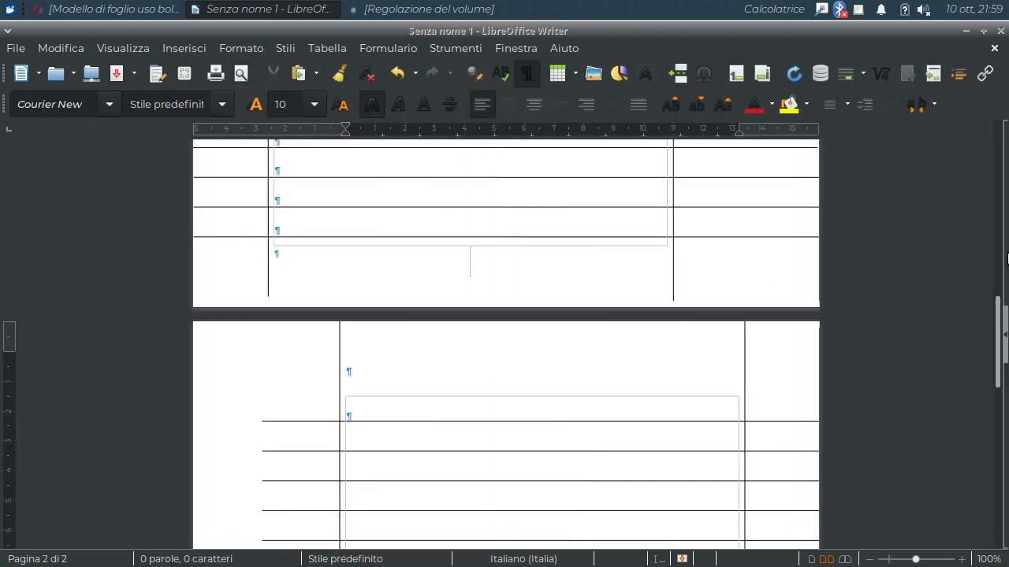
pyautogui.moveTo(1003, 337); pyautogui.dragTo(983, 313)
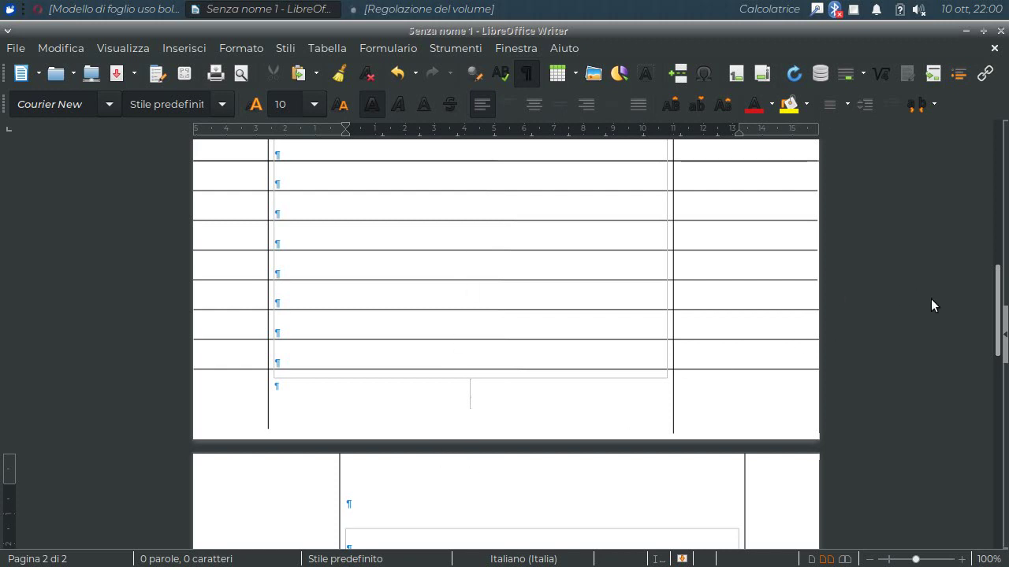
pyautogui.click(246, 49)
pyautogui.click(265, 245)
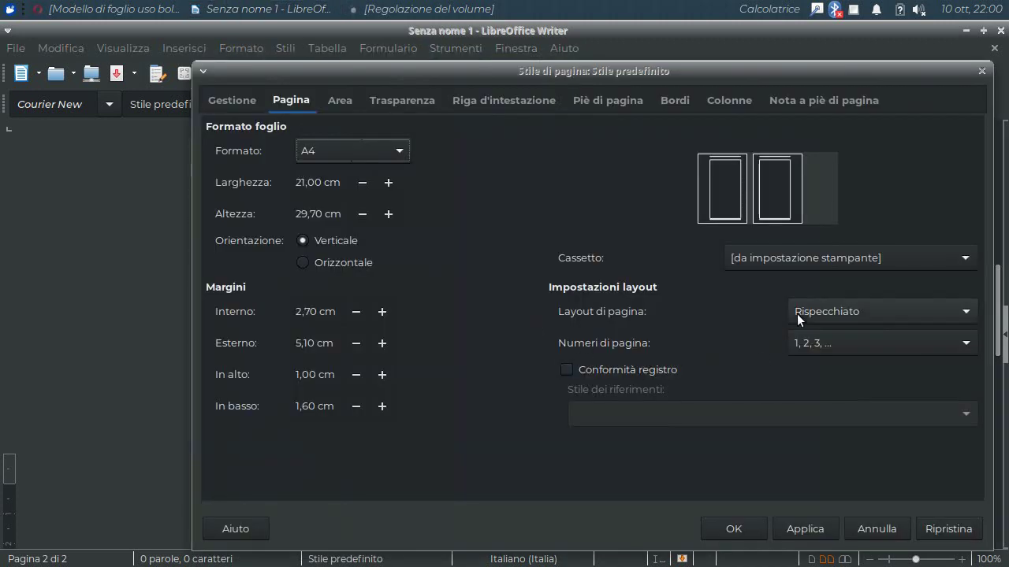
pyautogui.click(873, 529)
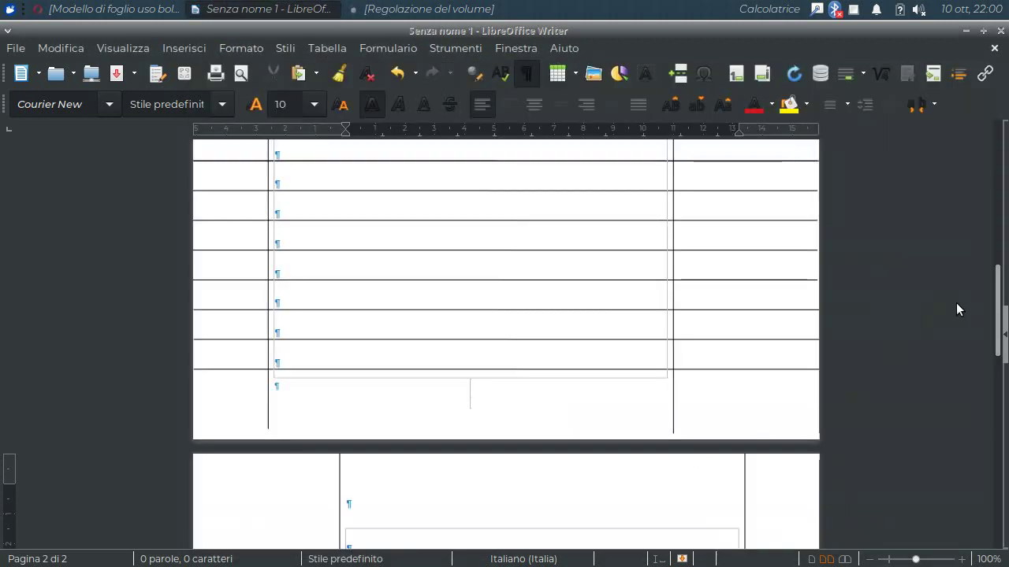
pyautogui.scroll(-7, 803, 353)
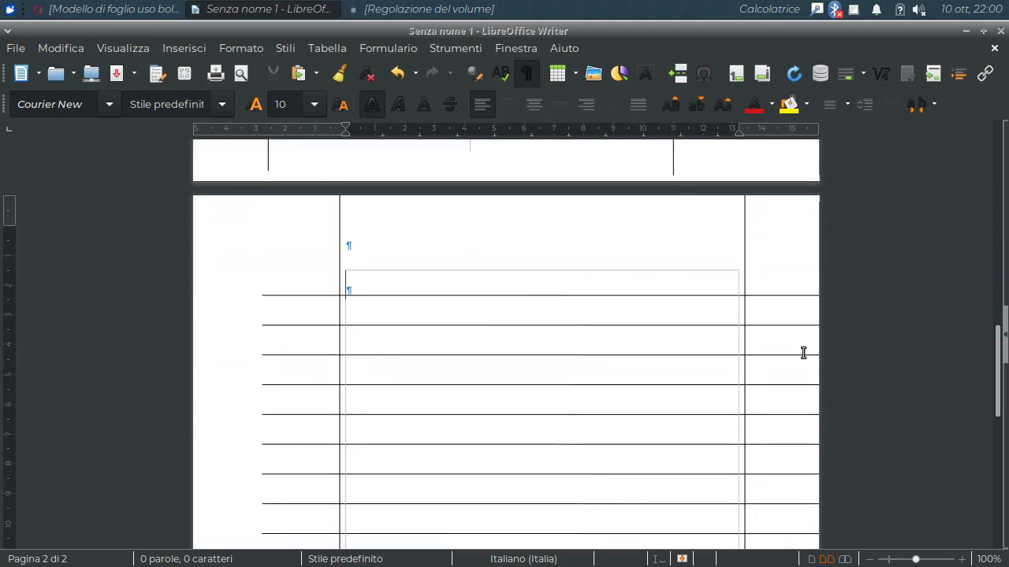
# - Close the document without saving and remove Creare MACRO, Come Registrare and Foglio uso bollo word from recent files
pyautogui.click(995, 49)
pyautogui.click(524, 331)
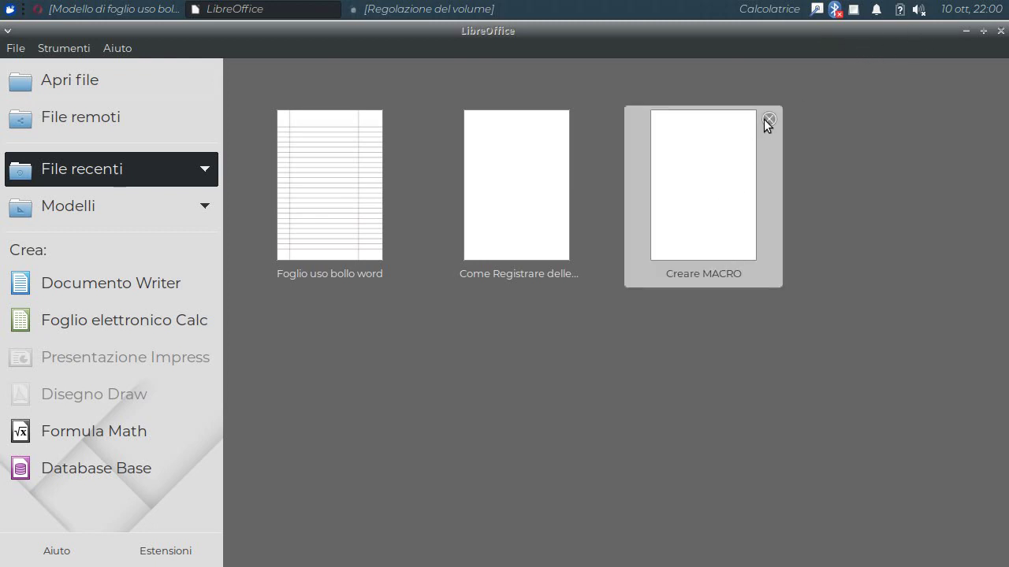
pyautogui.click(764, 120)
pyautogui.click(580, 119)
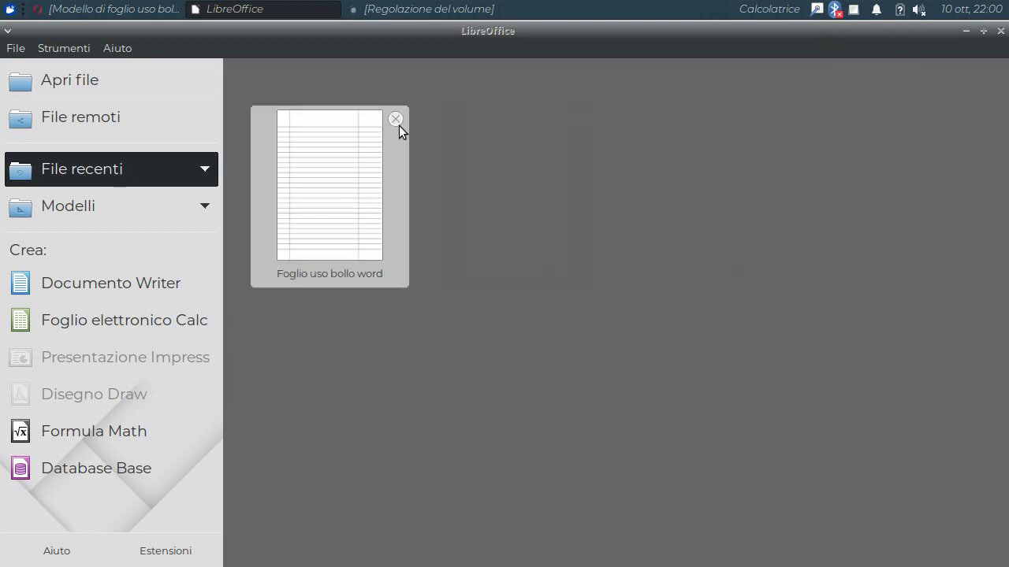
pyautogui.click(397, 119)
# - Permanently delete tf02287080.dotx from the desktop
pyautogui.click(966, 31)
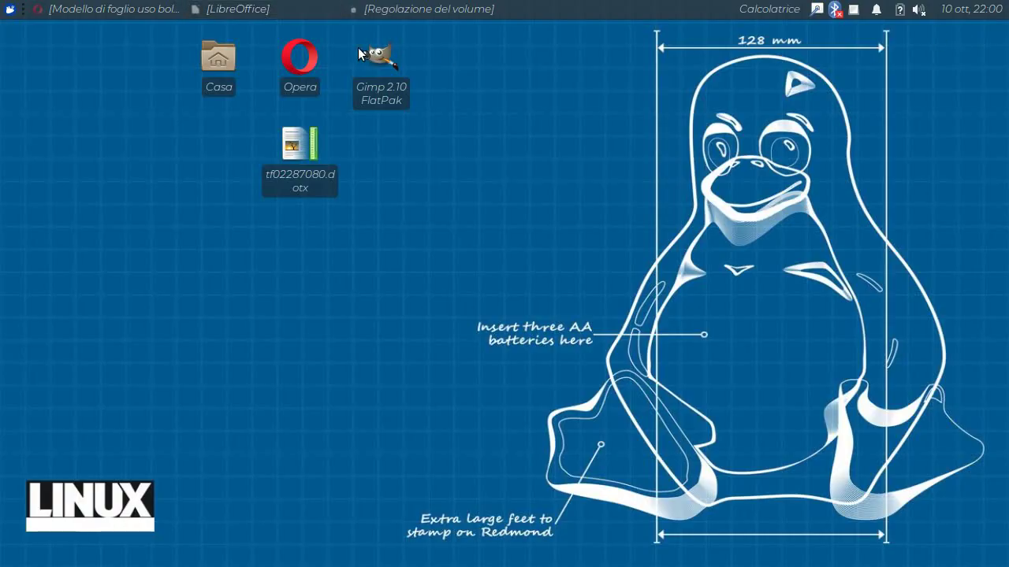
pyautogui.click(299, 161)
pyautogui.hotkey('shift', 'Delete')
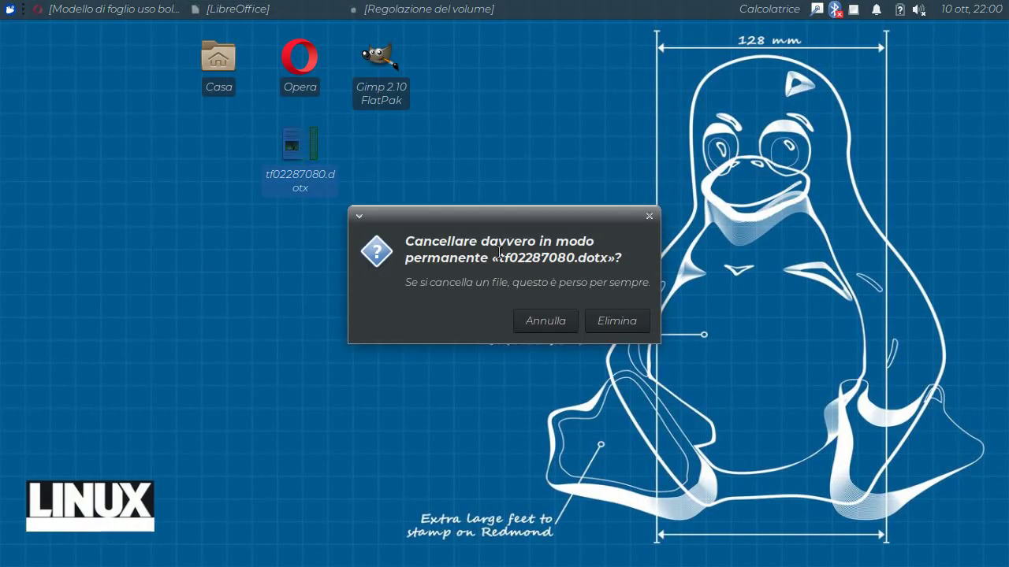
pyautogui.click(611, 323)
# - Return to Opera, close the Office templates tab and scroll down the search results
pyautogui.click(144, 9)
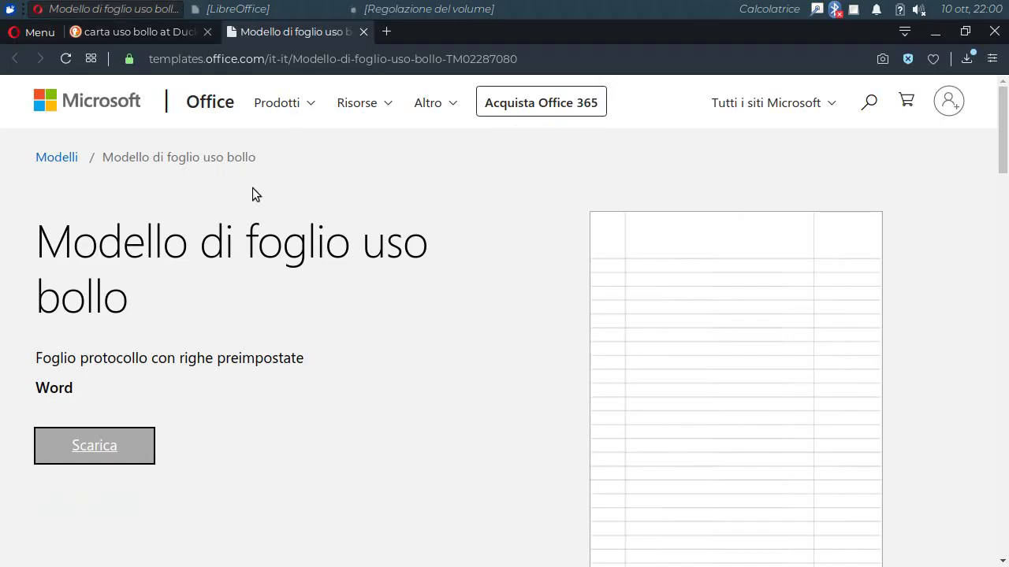
pyautogui.click(366, 32)
pyautogui.scroll(-1, 330, 389)
pyautogui.scroll(-2, 329, 389)
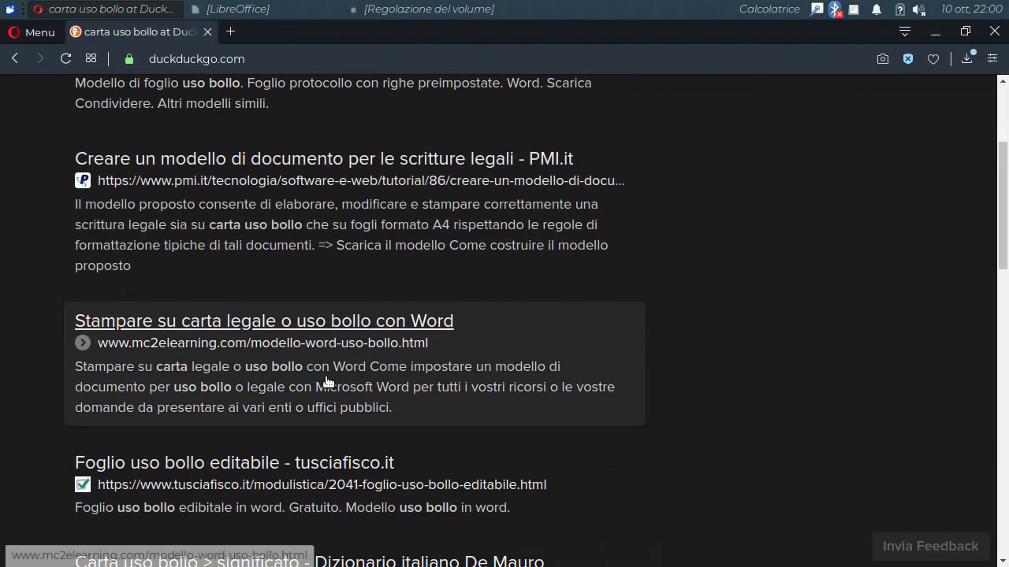
pyautogui.scroll(-1, 323, 351)
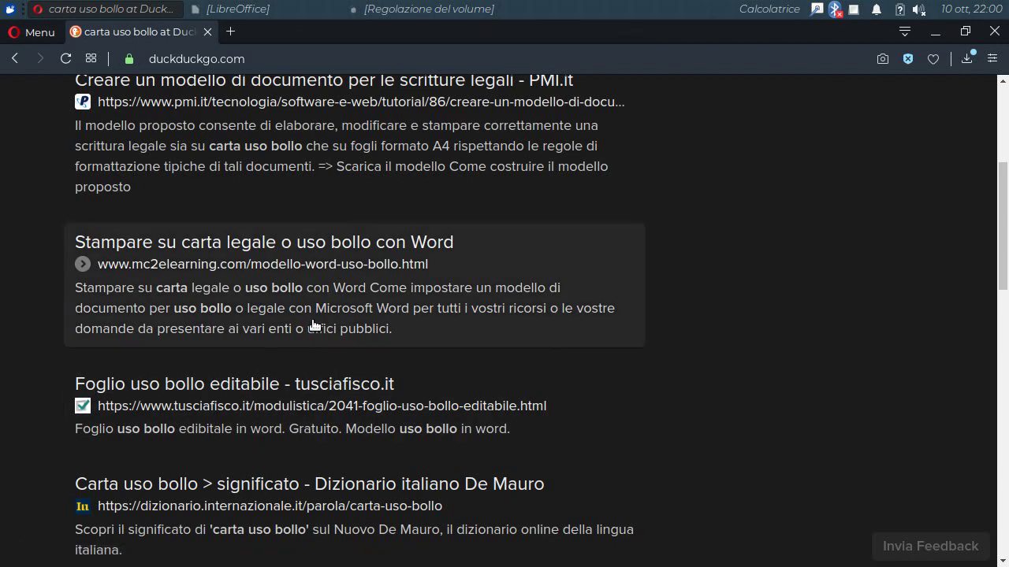
pyautogui.scroll(-1, 313, 326)
pyautogui.scroll(-2, 284, 347)
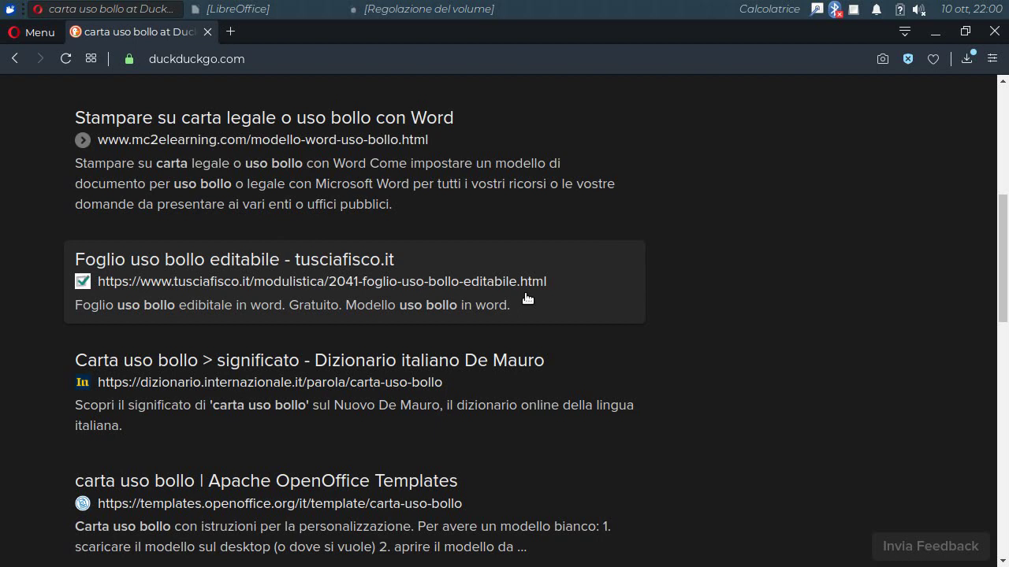
# - Open the TusciaFisco result in a new tab and download the editable Foglio uso bollo word.doc
pyautogui.middleClick(236, 260)
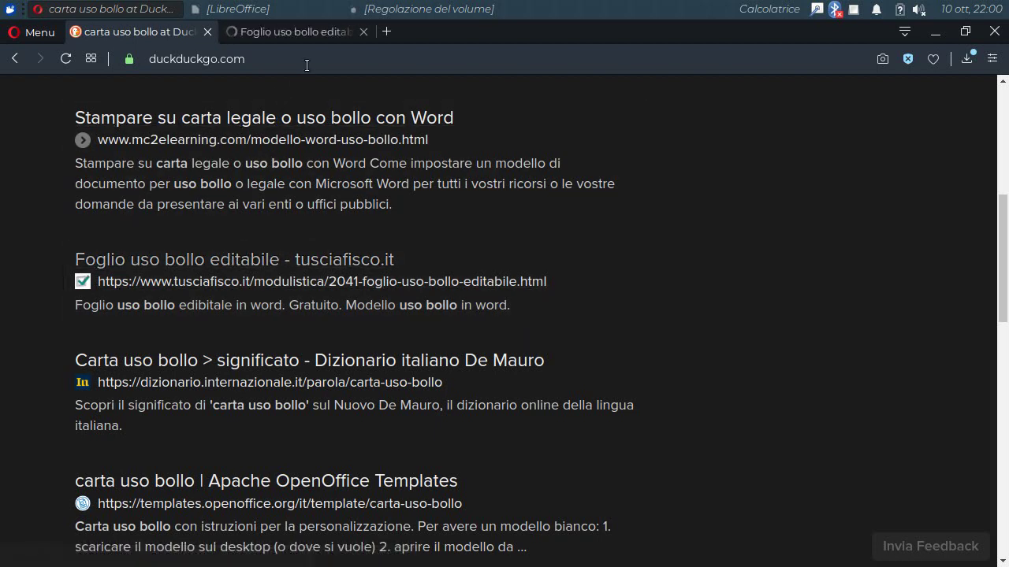
pyautogui.click(301, 32)
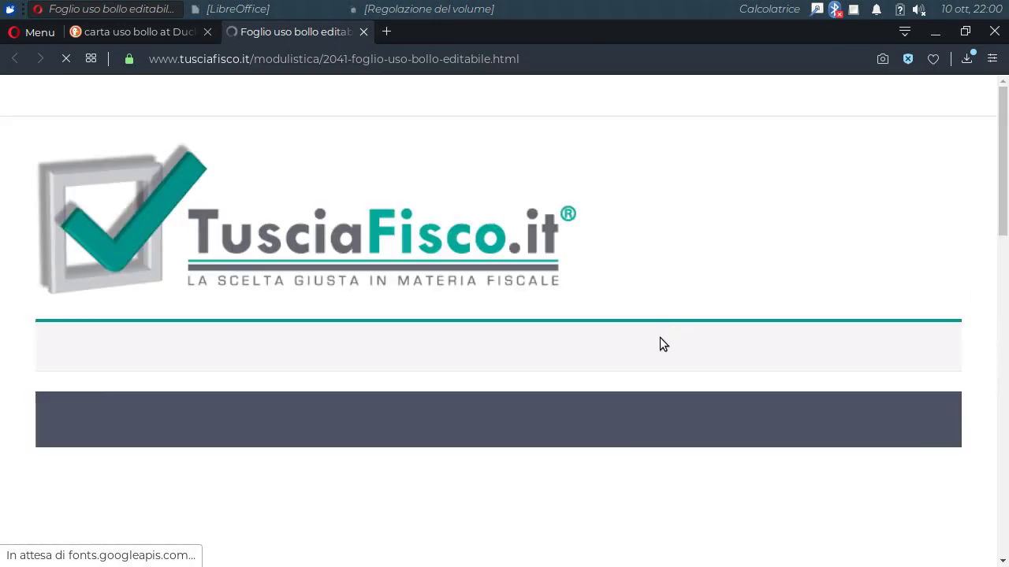
pyautogui.scroll(-4, 363, 313)
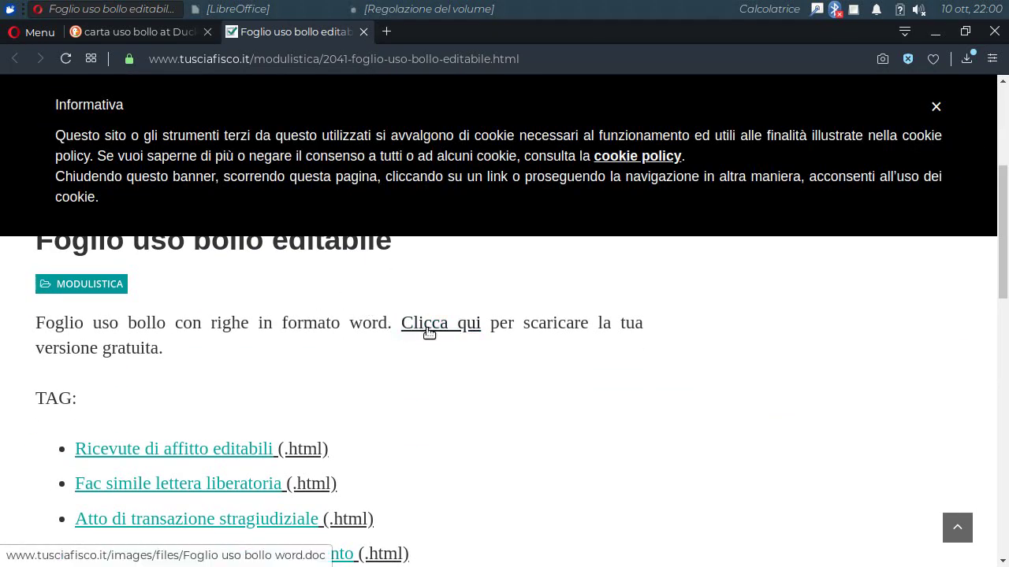
pyautogui.scroll(-3, 413, 366)
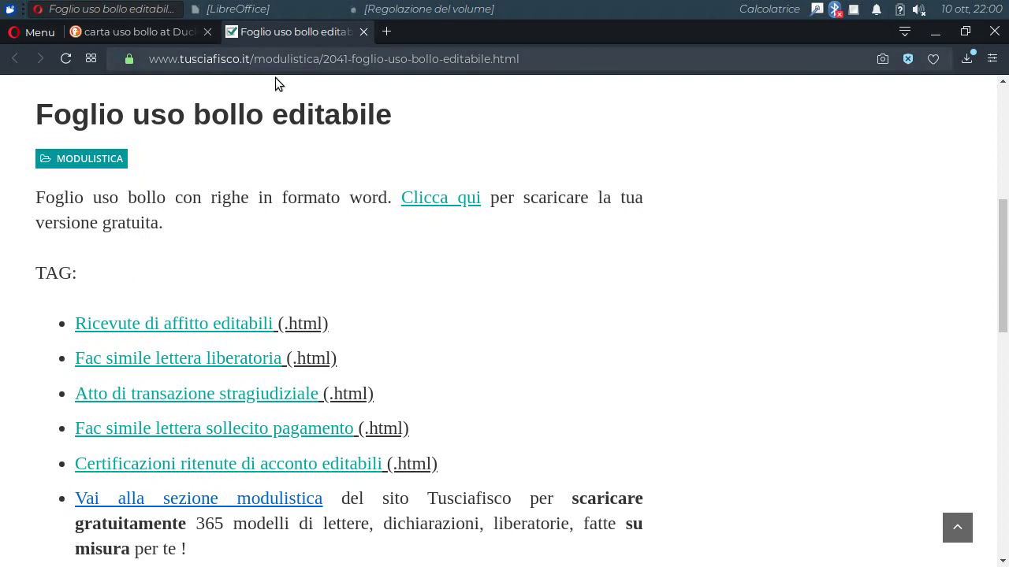
pyautogui.click(433, 210)
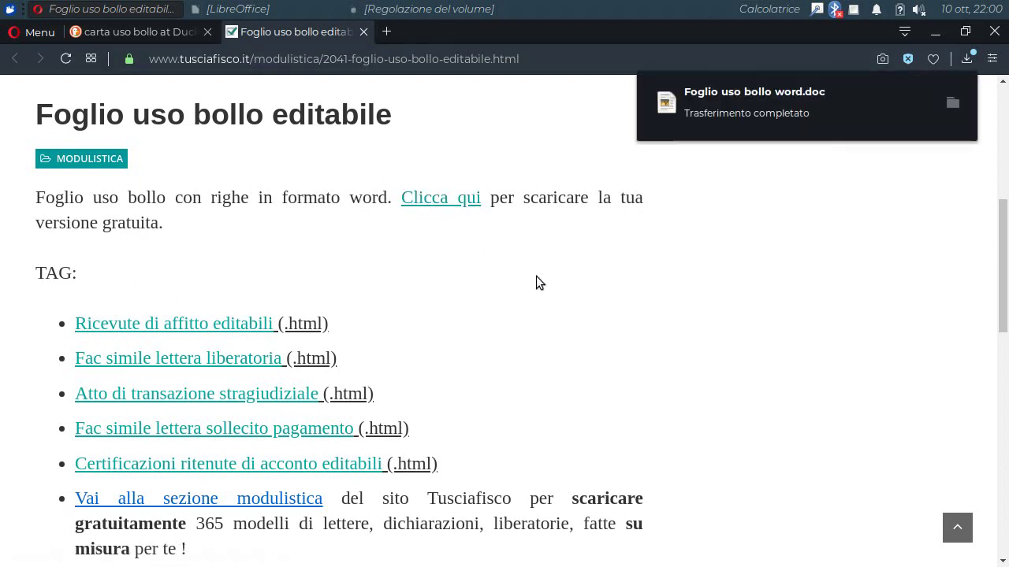
pyautogui.click(935, 31)
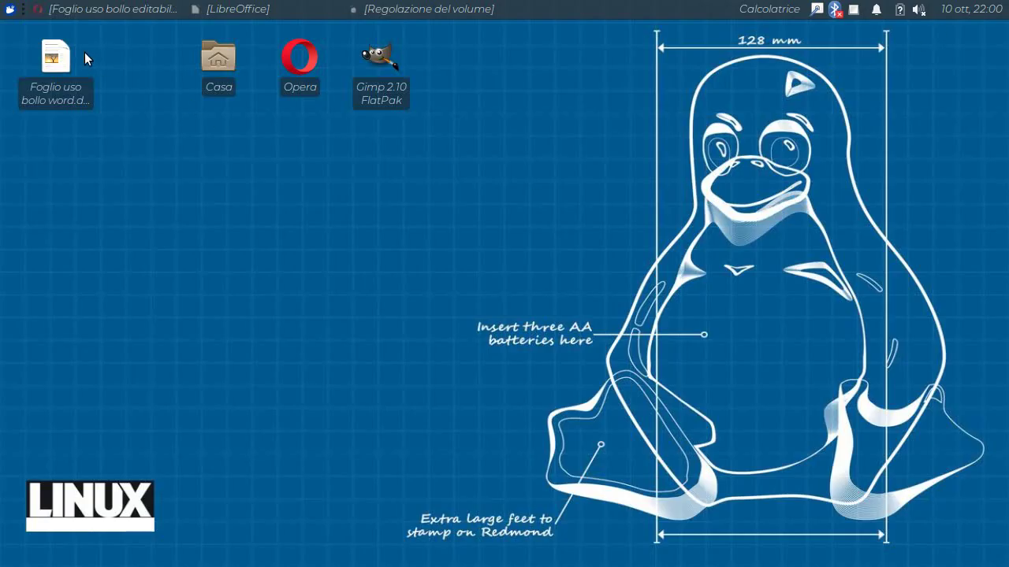
# - Move Foglio uso bollo word.doc below the Opera icon and open it in LibreOffice Writer
pyautogui.moveTo(55, 63); pyautogui.dragTo(292, 161)
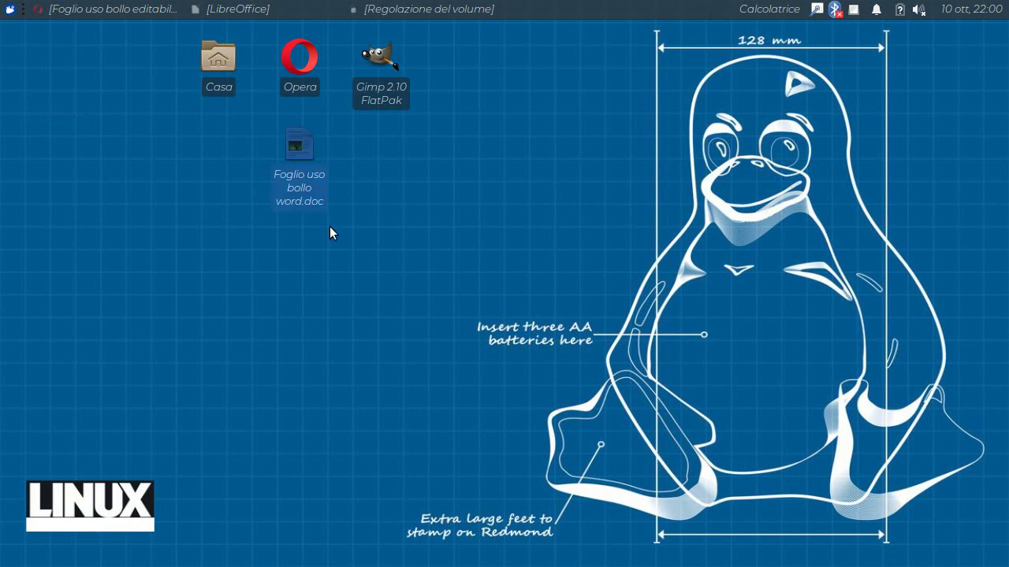
pyautogui.doubleClick(303, 156)
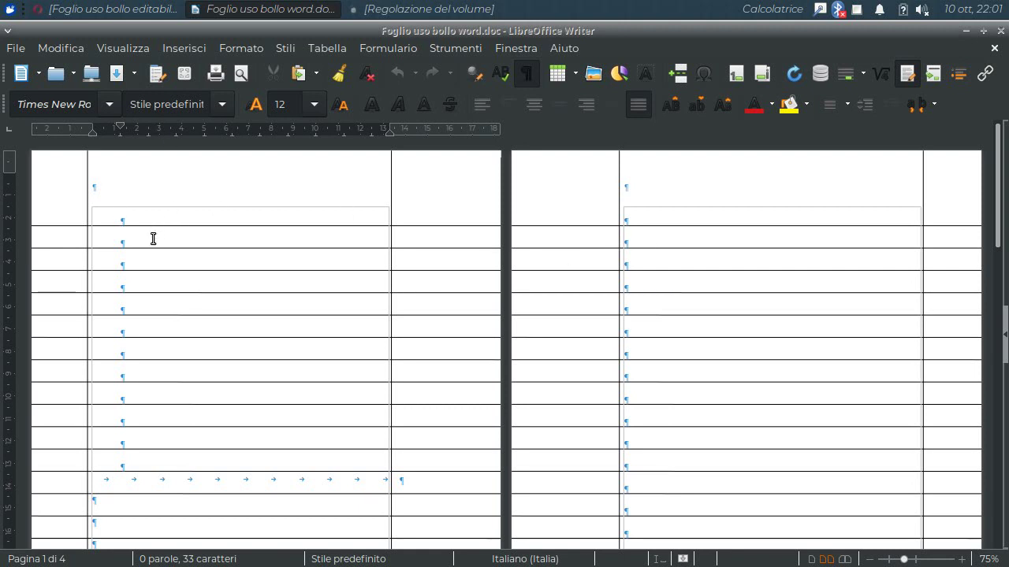
# - Pick Liberation Mono from the font name list for the first ruled line
pyautogui.click(110, 106)
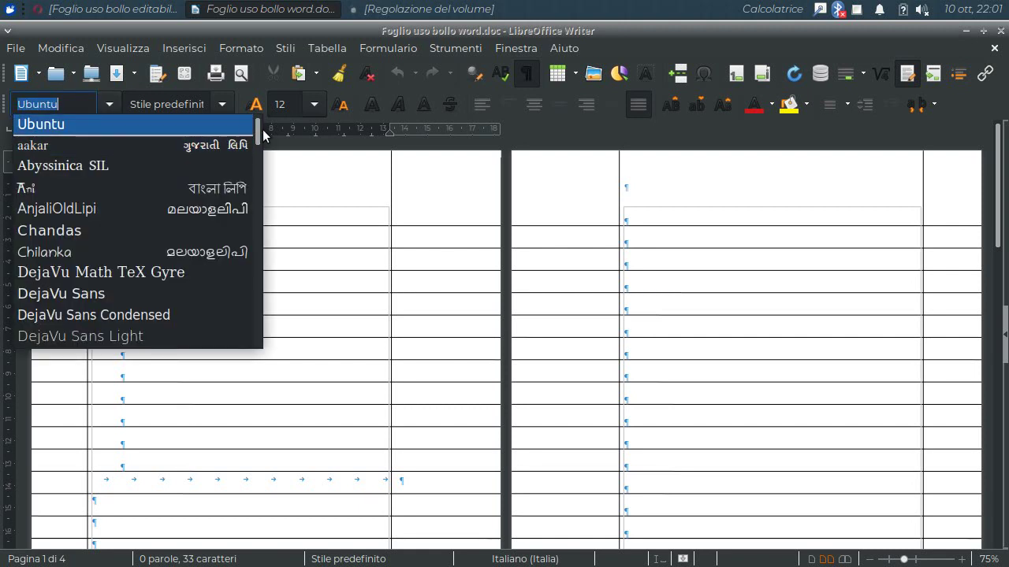
pyautogui.moveTo(260, 128); pyautogui.dragTo(263, 167)
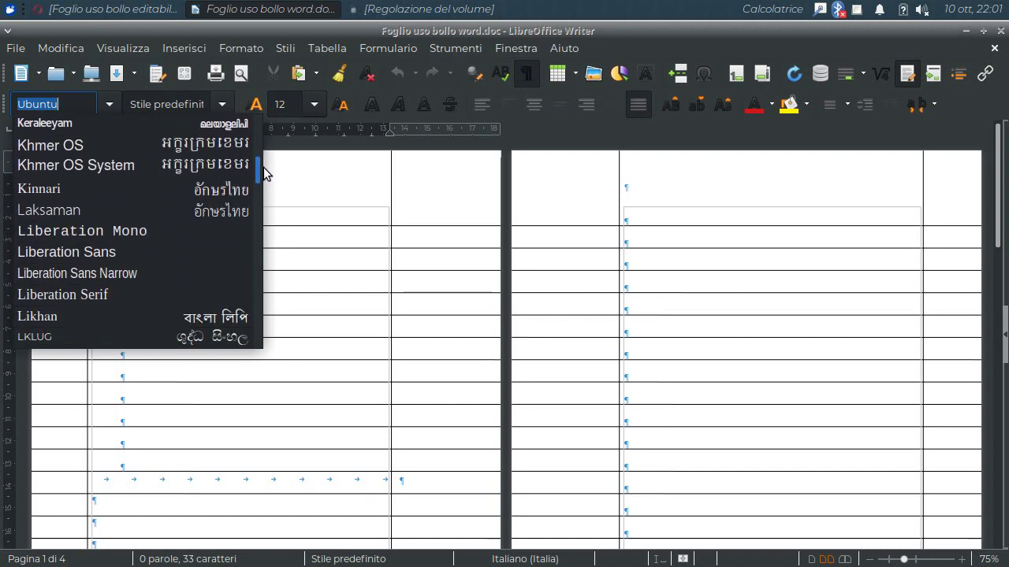
pyautogui.click(151, 232)
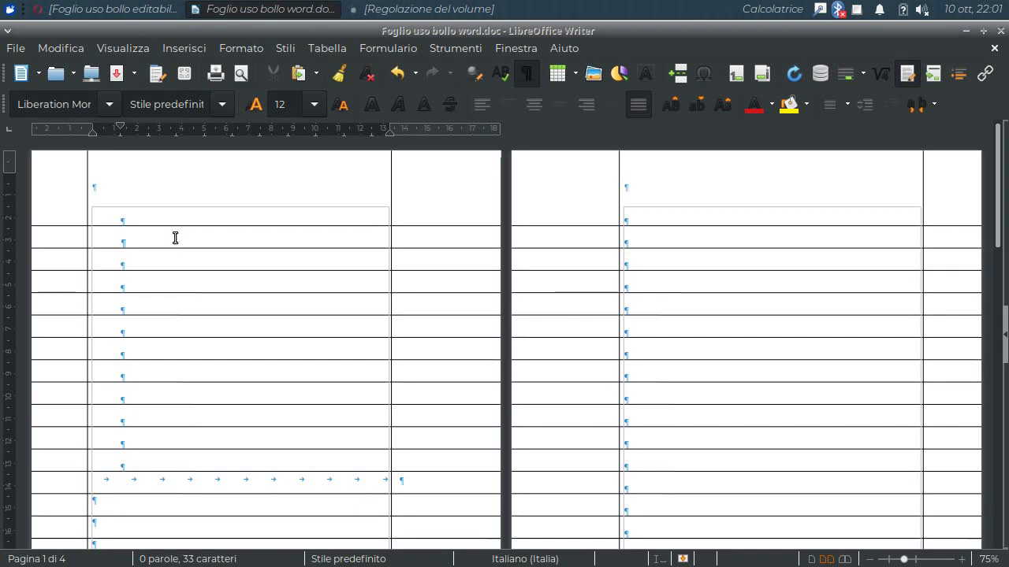
pyautogui.click(167, 256)
pyautogui.click(166, 238)
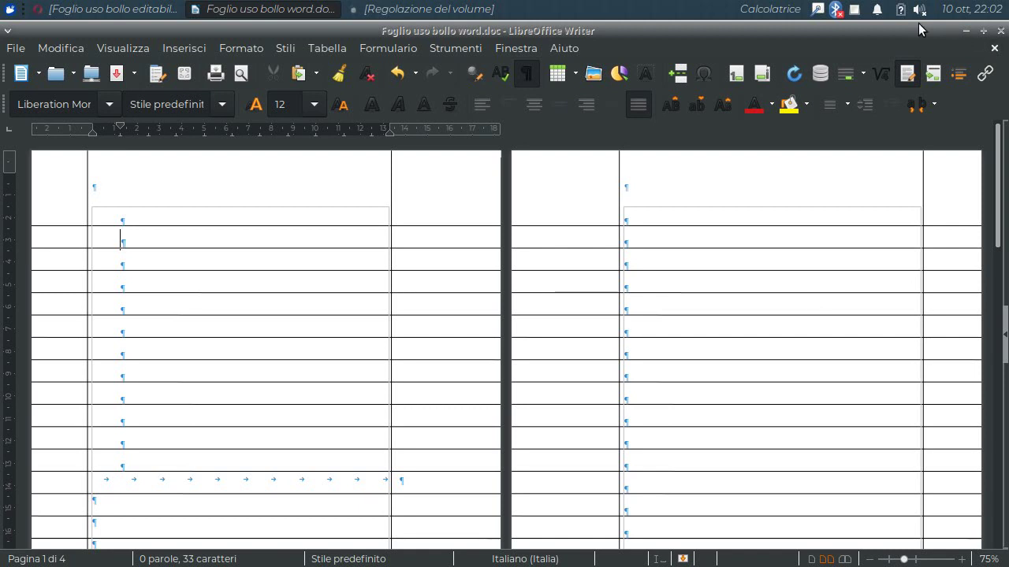
pyautogui.rightClick(851, 11)
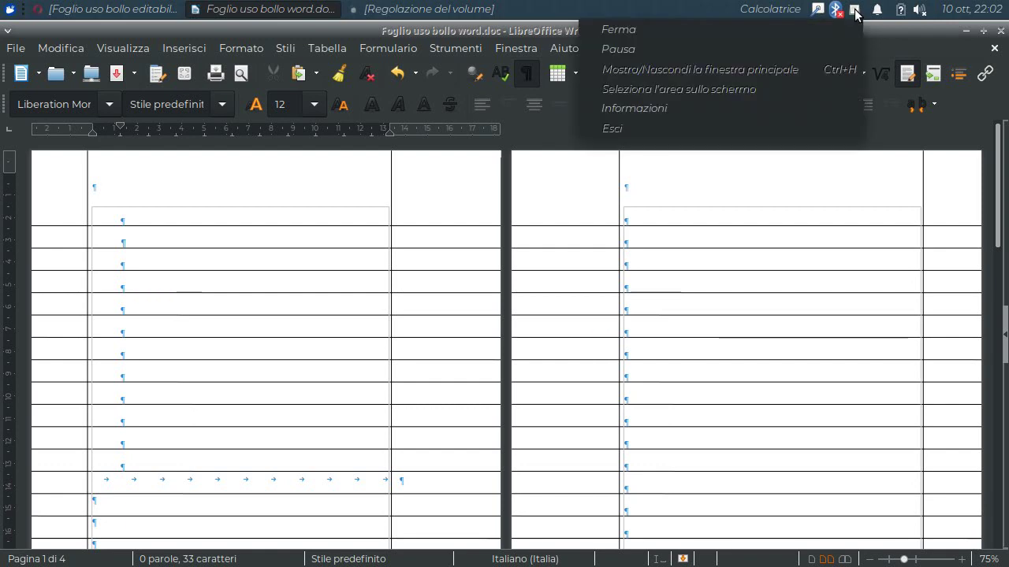